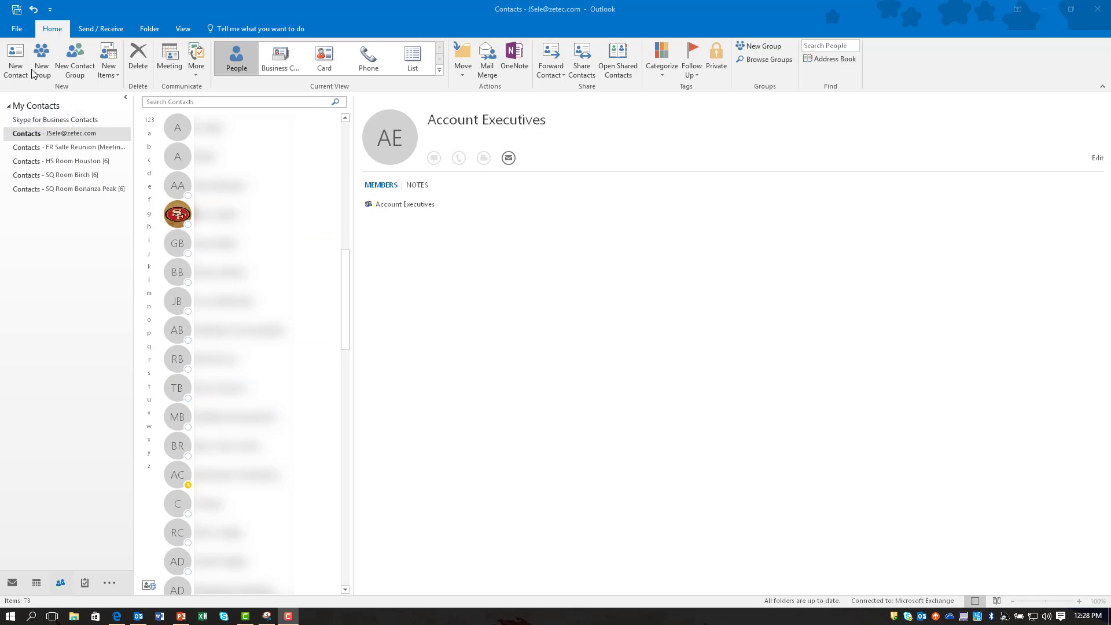
Create a new contact with company 'Blocked Callers' and a business phone number, and save it
click(20, 56)
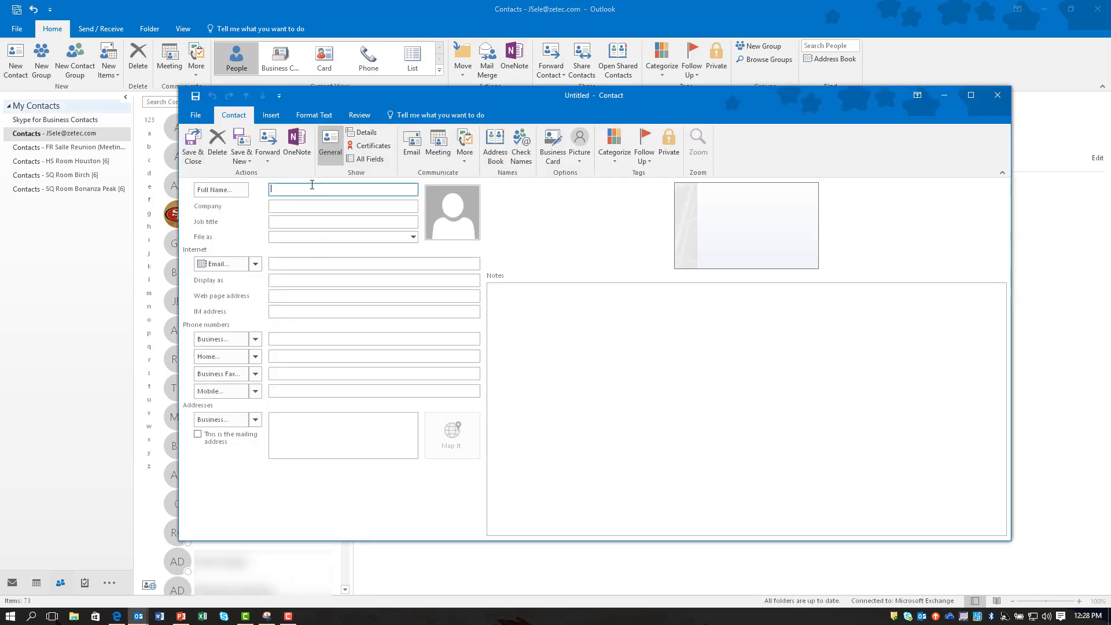
click(292, 206)
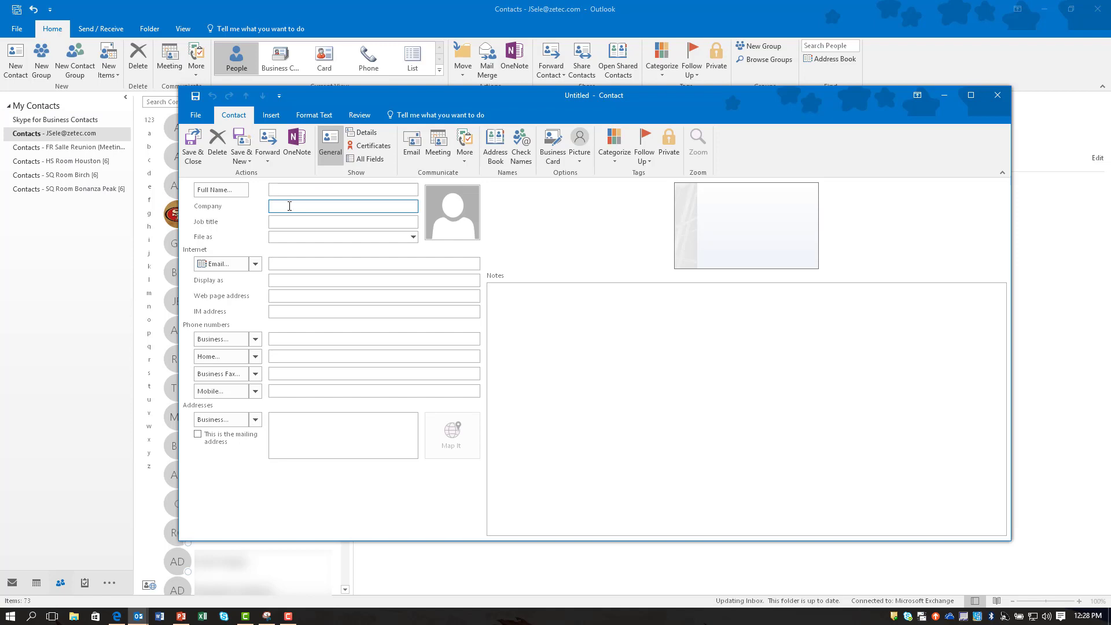
text(Blocked Callers)
click(300, 223)
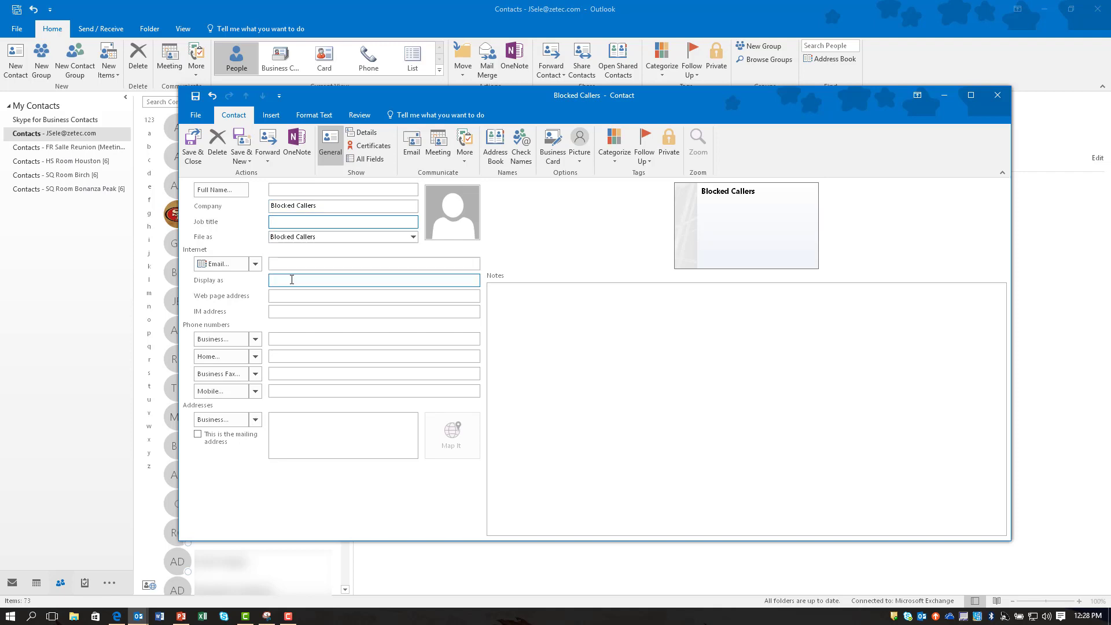
click(280, 339)
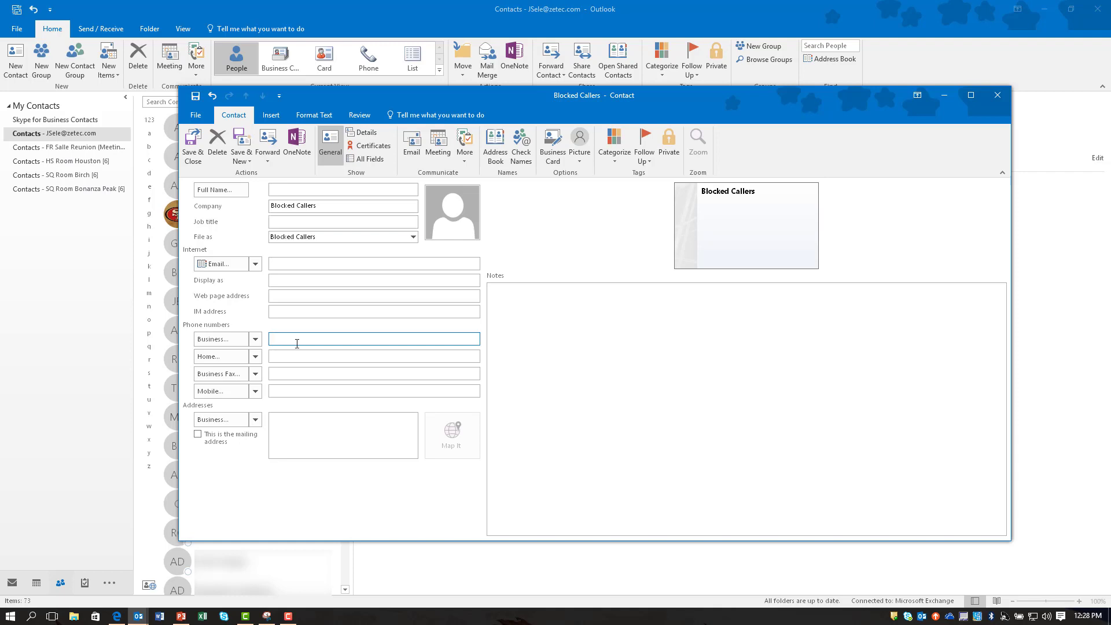
text(+)
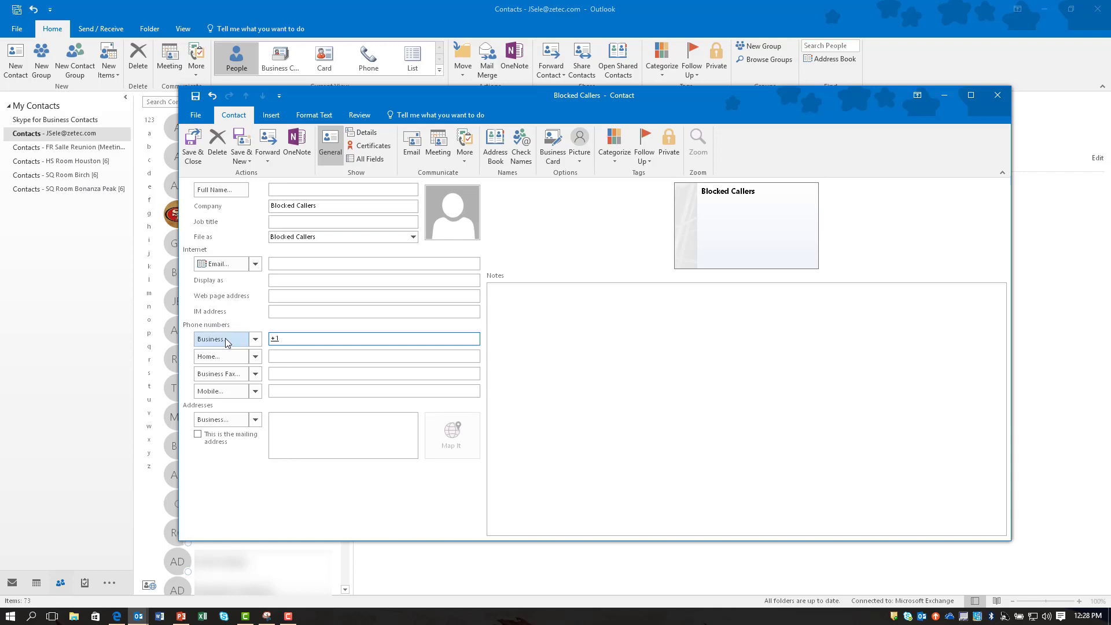
text(1 (617) 555-0149)
key(Tab)
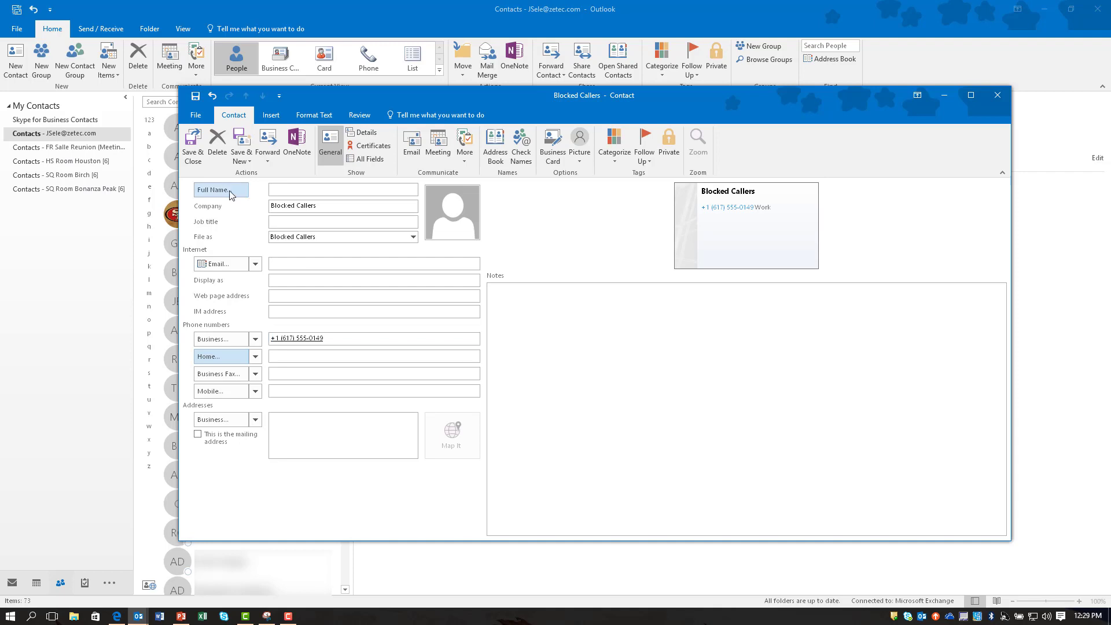
click(198, 154)
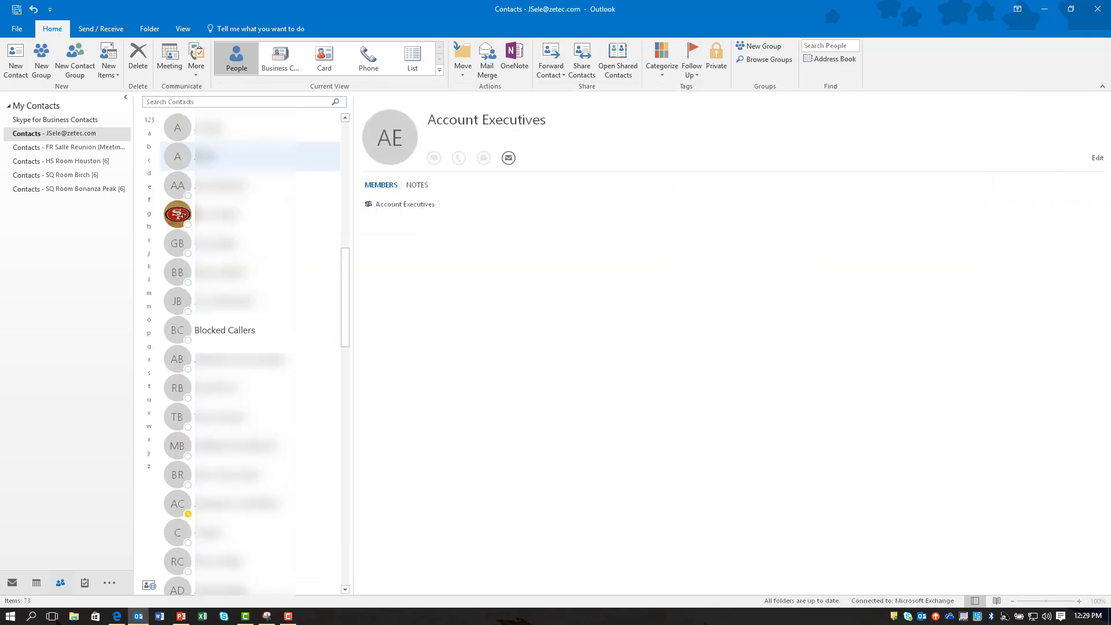
Select Blocked Callers in Outlook, then search Skype for Business contacts for 'blocked'
click(229, 333)
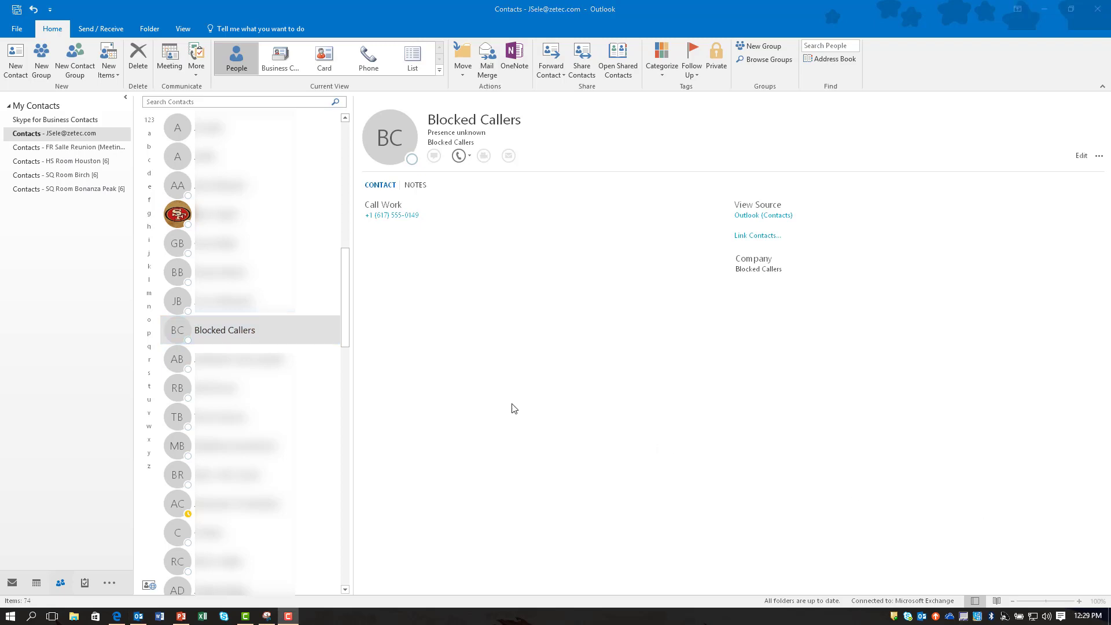
click(224, 616)
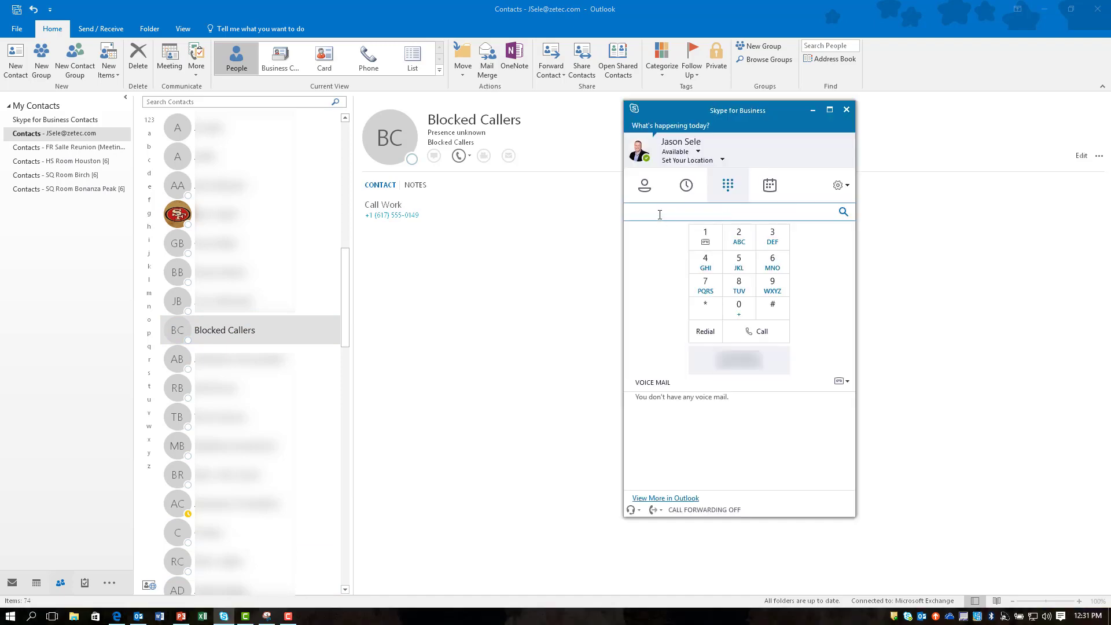
text(blocked)
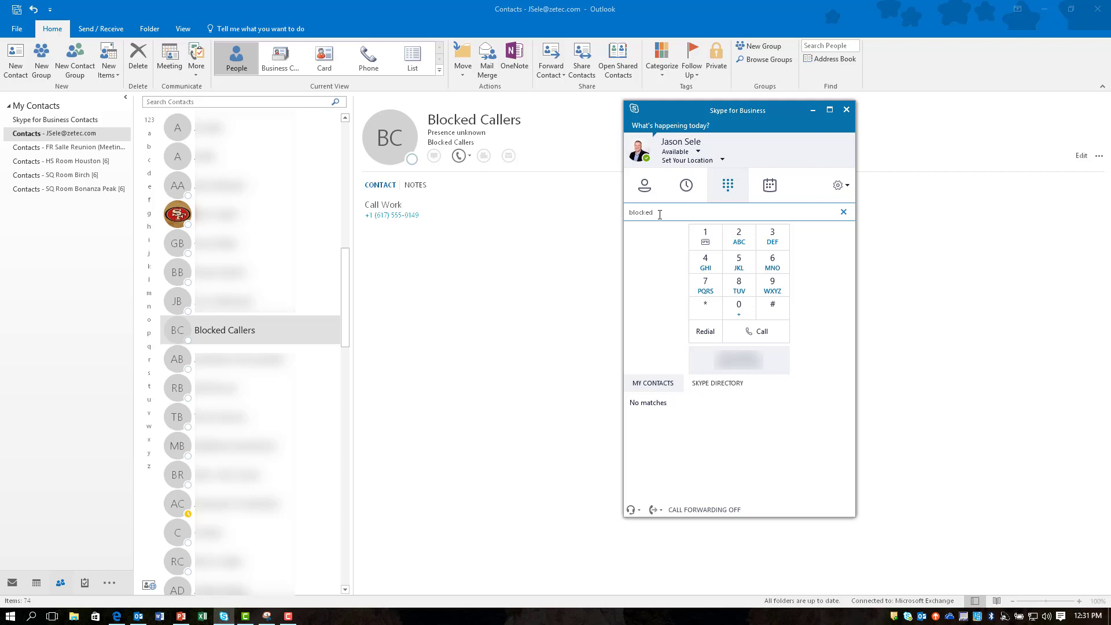
Add the contact's email address to Blocked Callers, save it and close the card
double_click(196, 330)
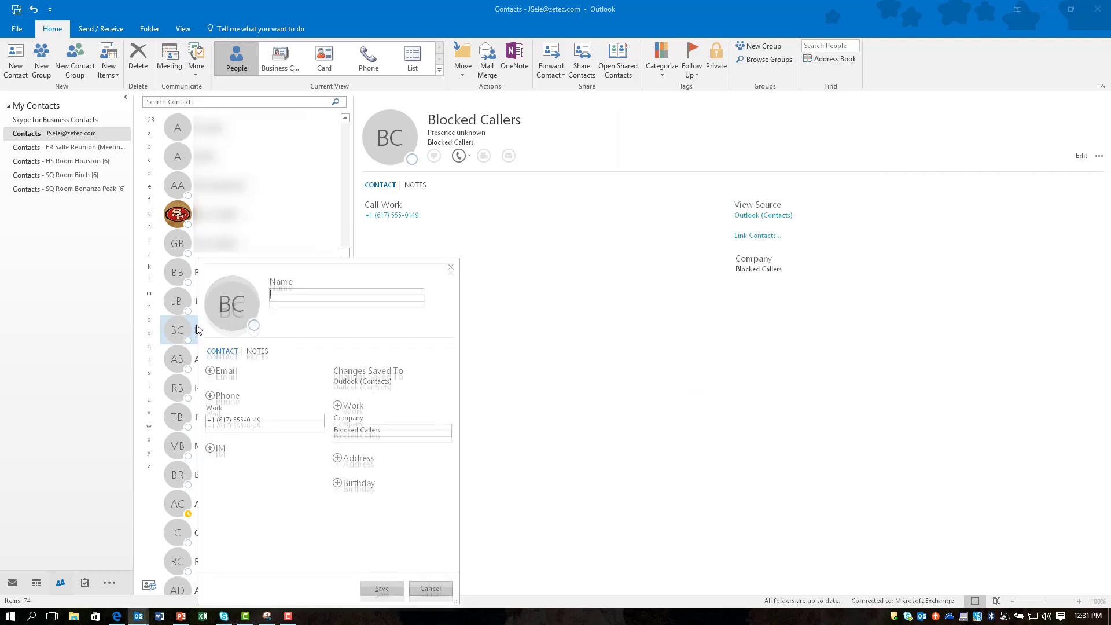
click(210, 371)
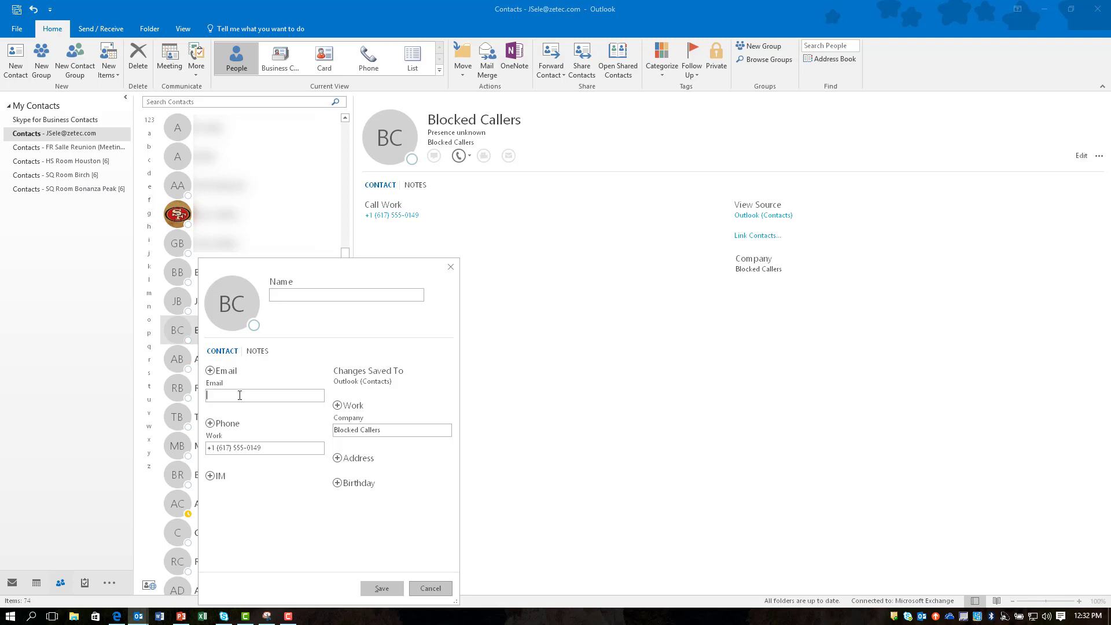
click(382, 588)
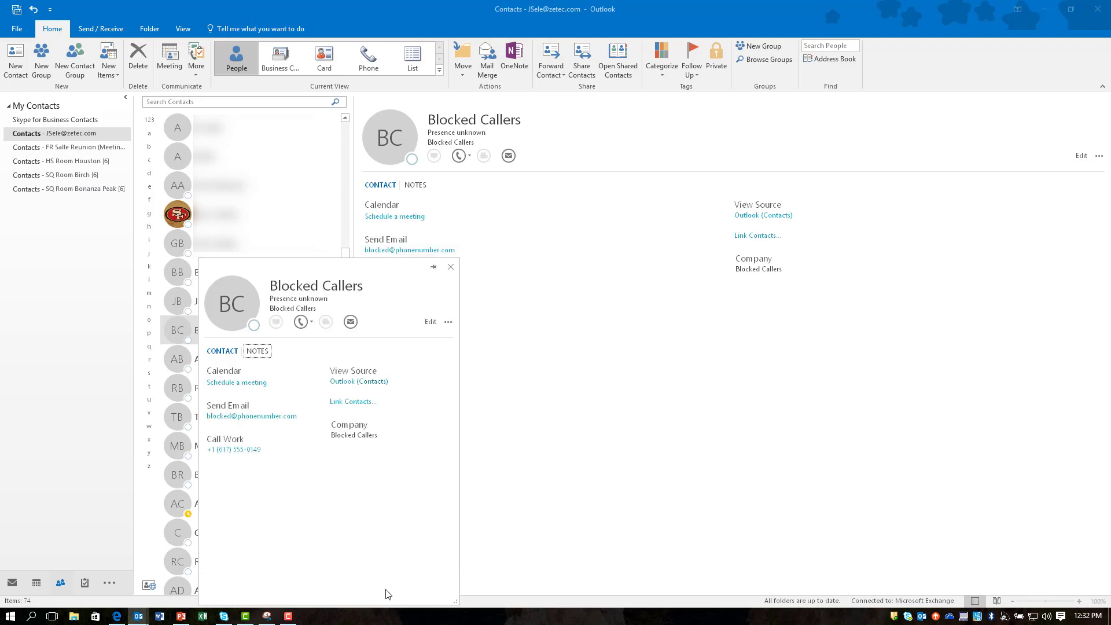
click(450, 267)
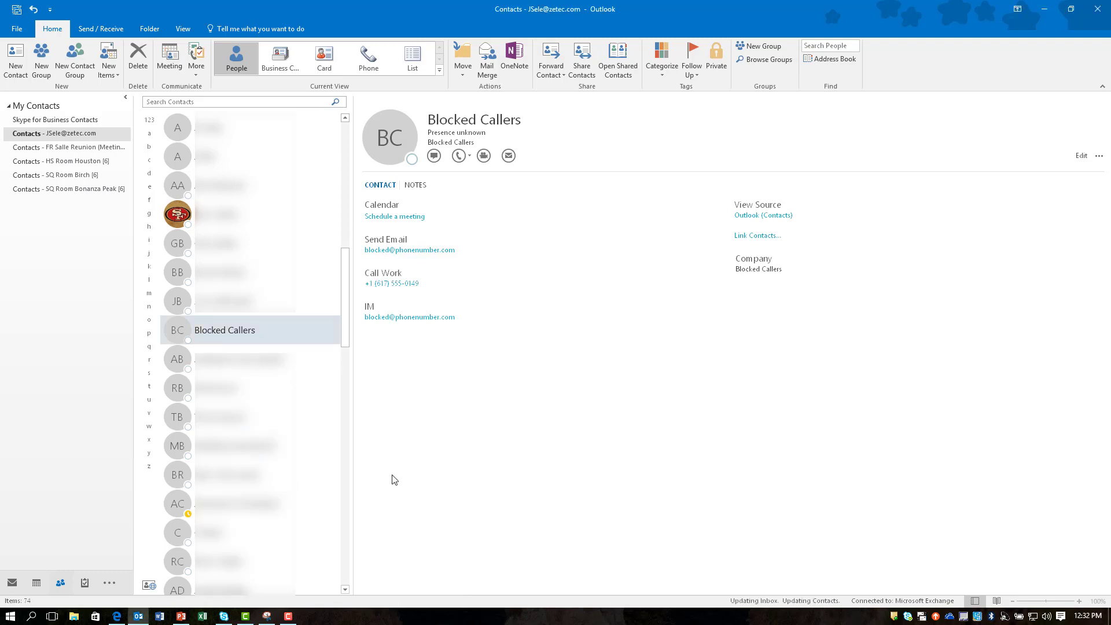
Search Skype for Business for 'blocked' again and change Blocked Callers' privacy relationship to Blocked Contacts
click(223, 616)
click(706, 213)
key(ctrl+a)
text(blocked)
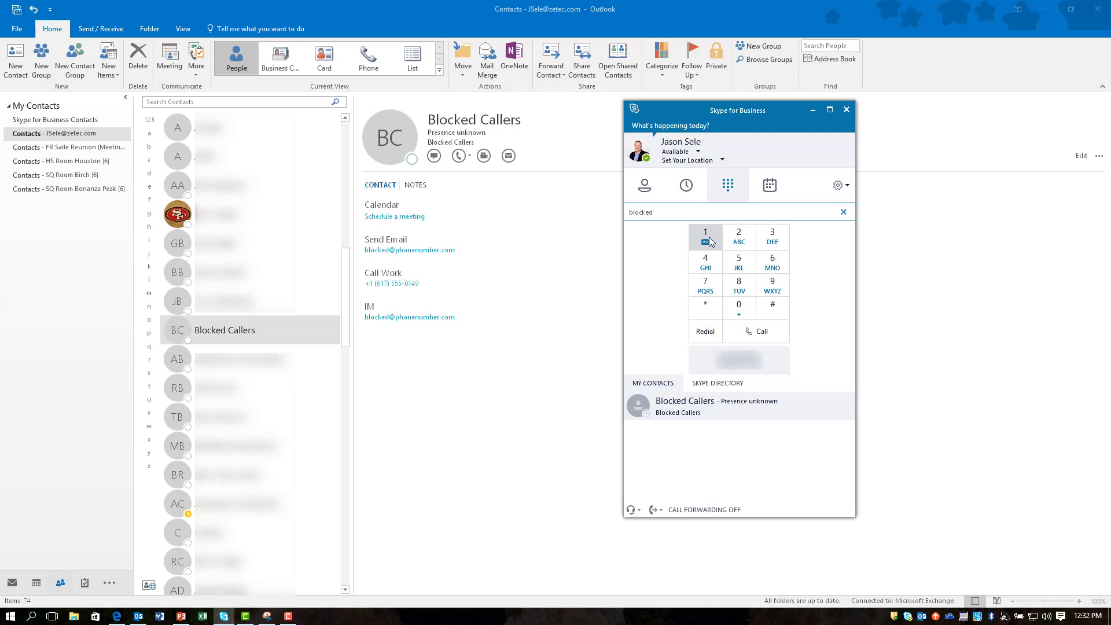
key(F10)
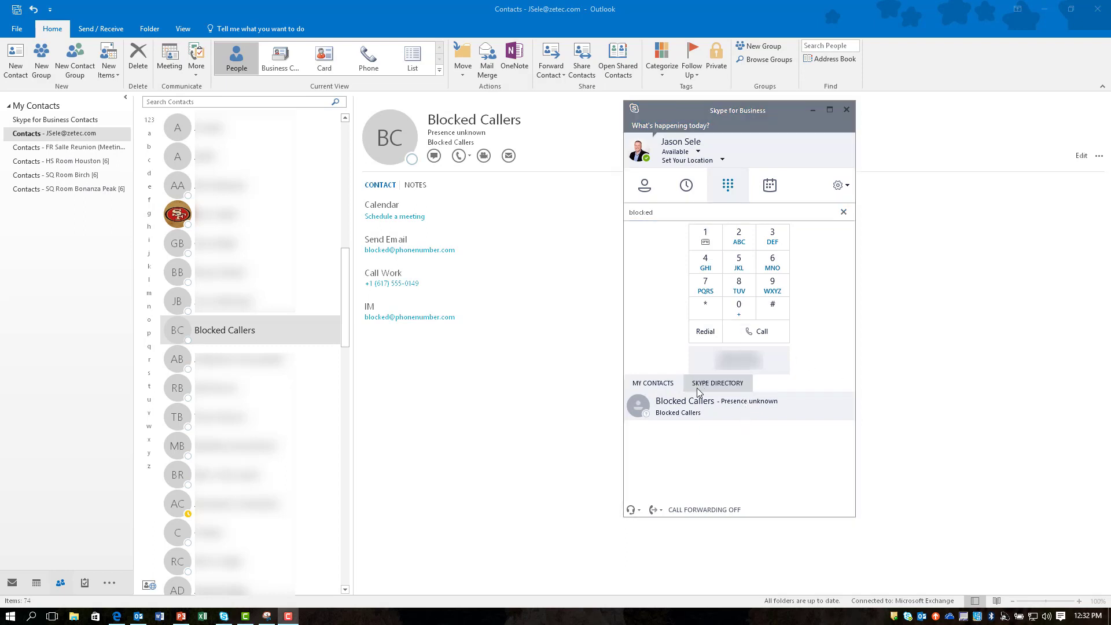
right_click(683, 408)
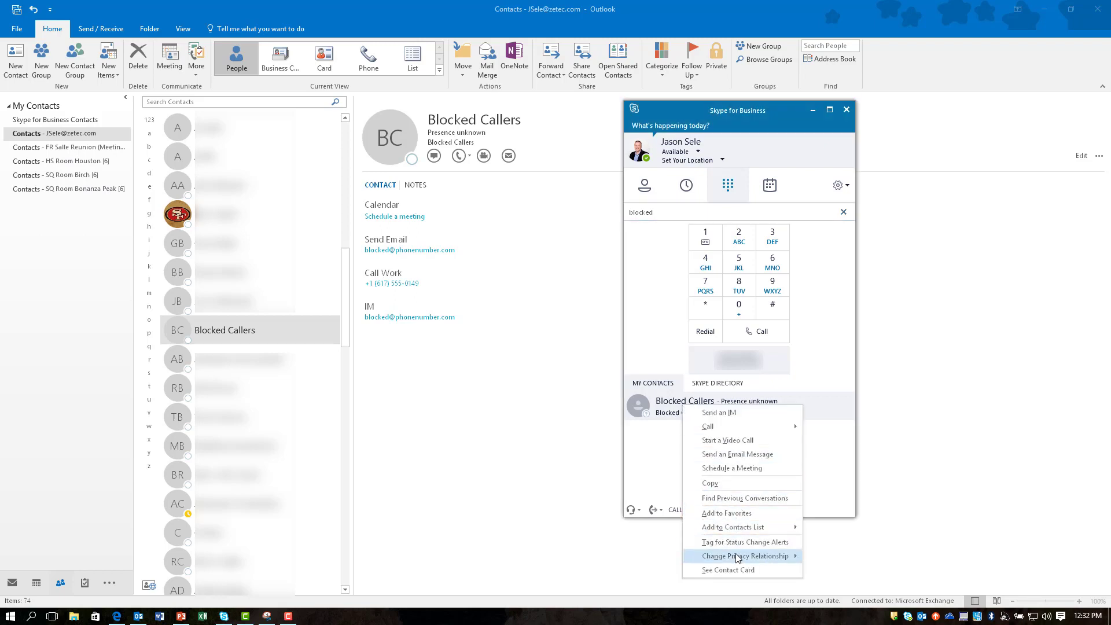
mouse_move(735, 557)
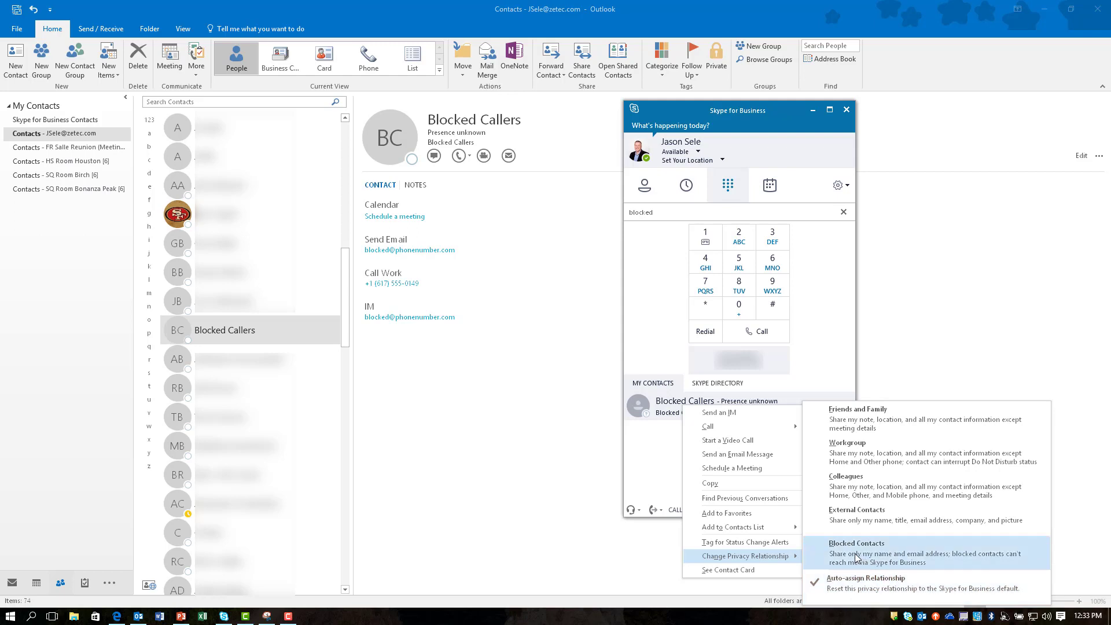
click(855, 554)
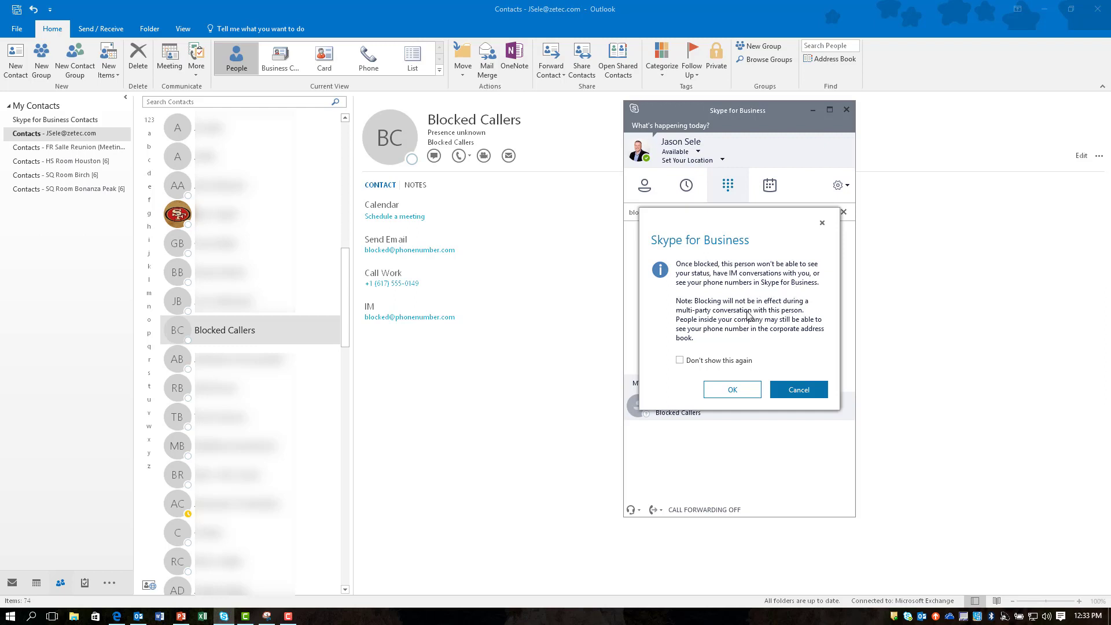
Confirm blocking so Blocked Callers is listed as Blocked
click(733, 390)
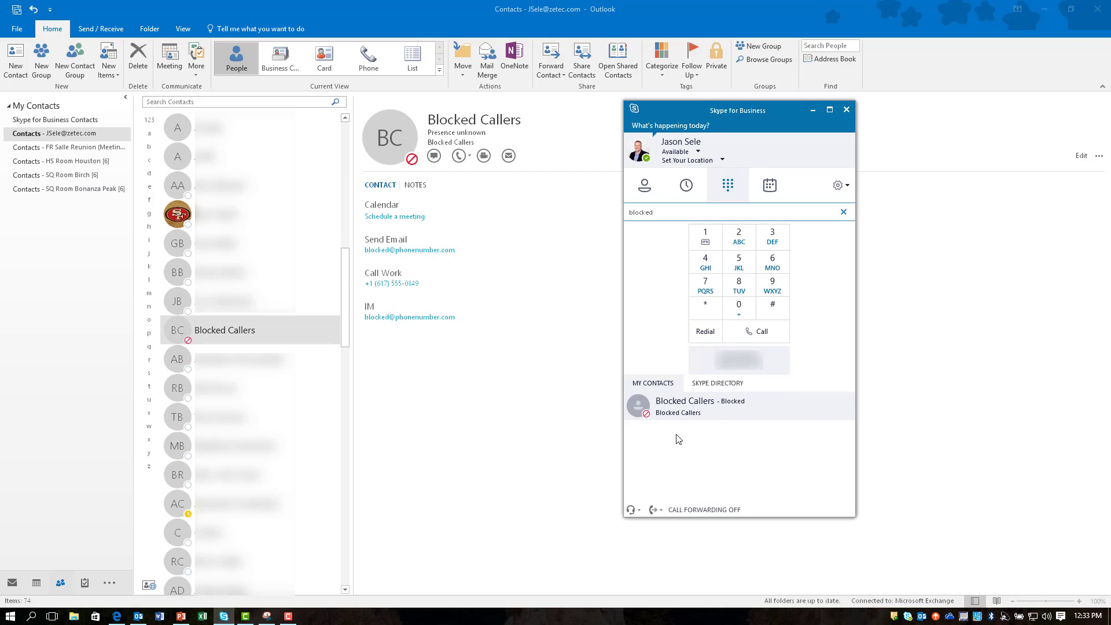
key(F10)
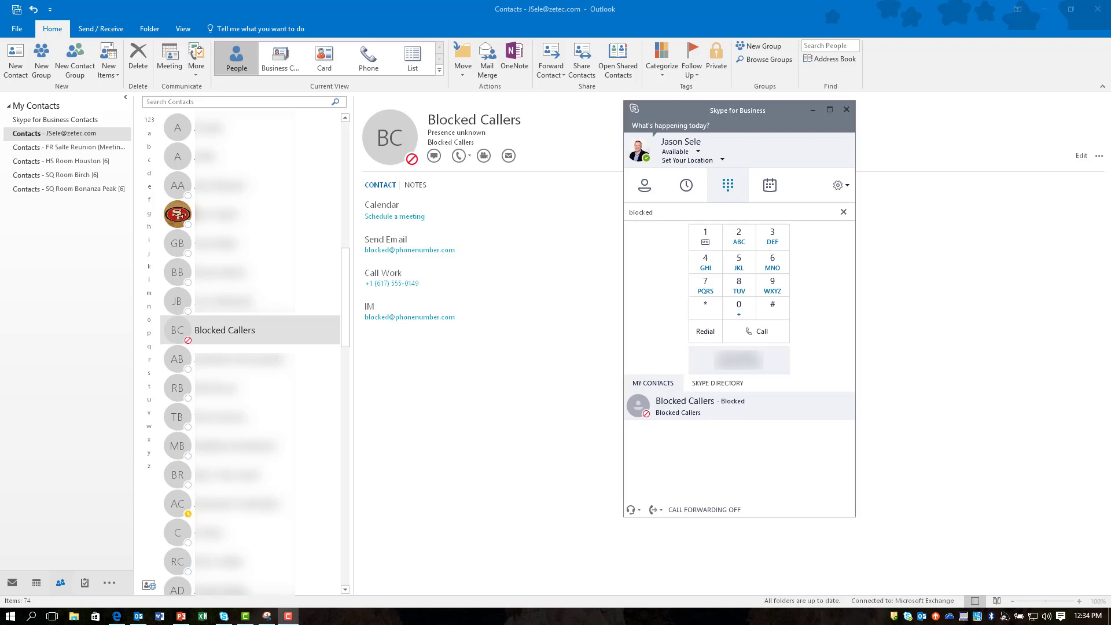
Add a Work Fax field to Blocked Callers, paste in the fax number, and save
double_click(222, 332)
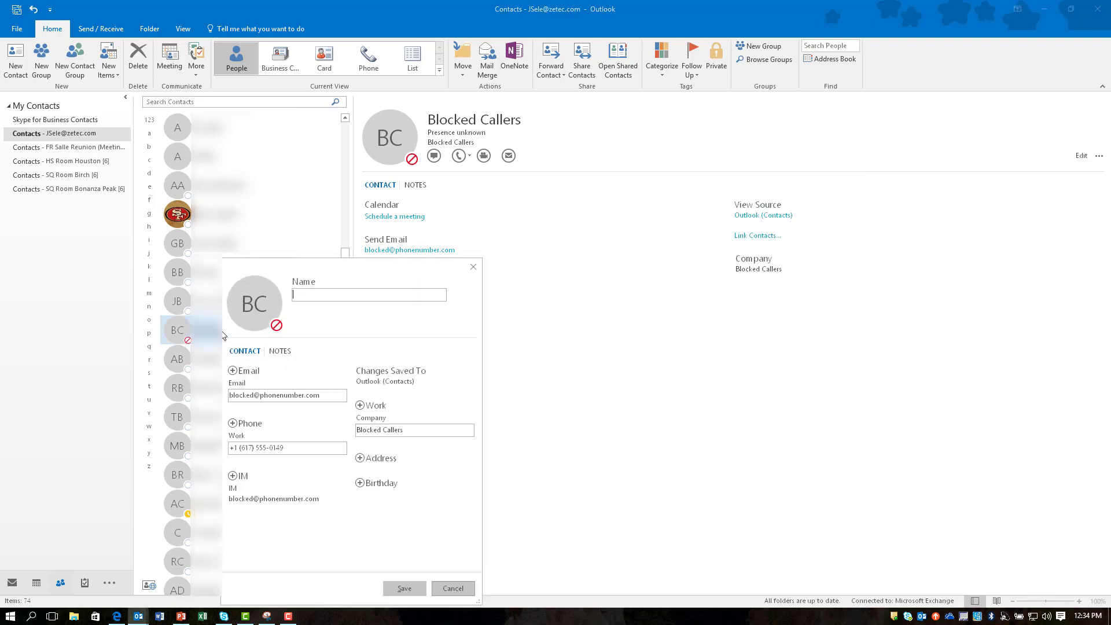
click(232, 423)
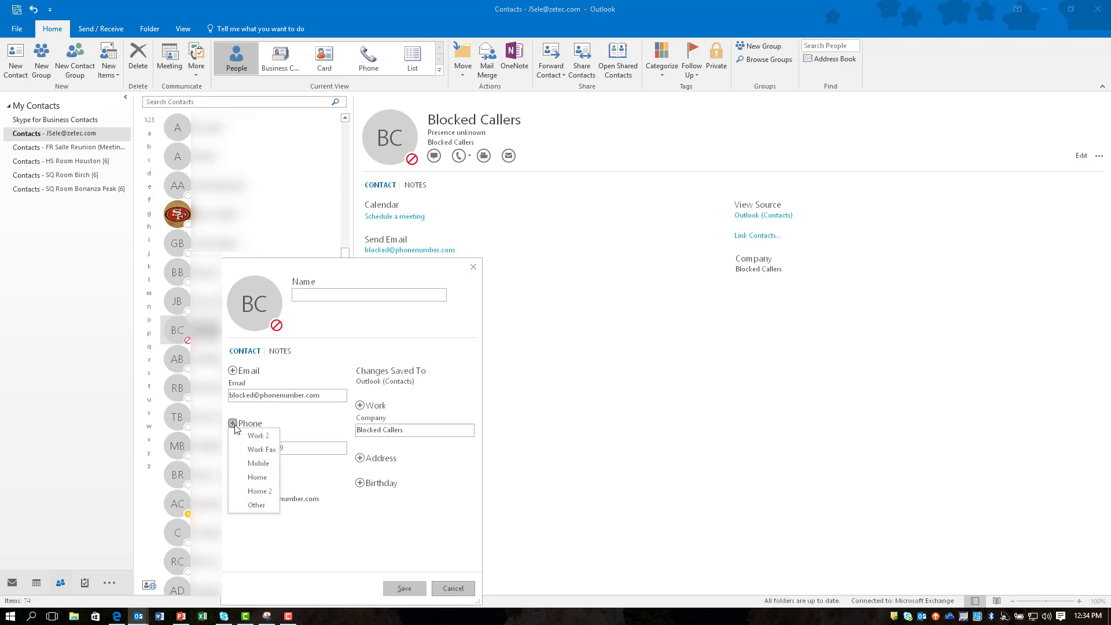
click(244, 454)
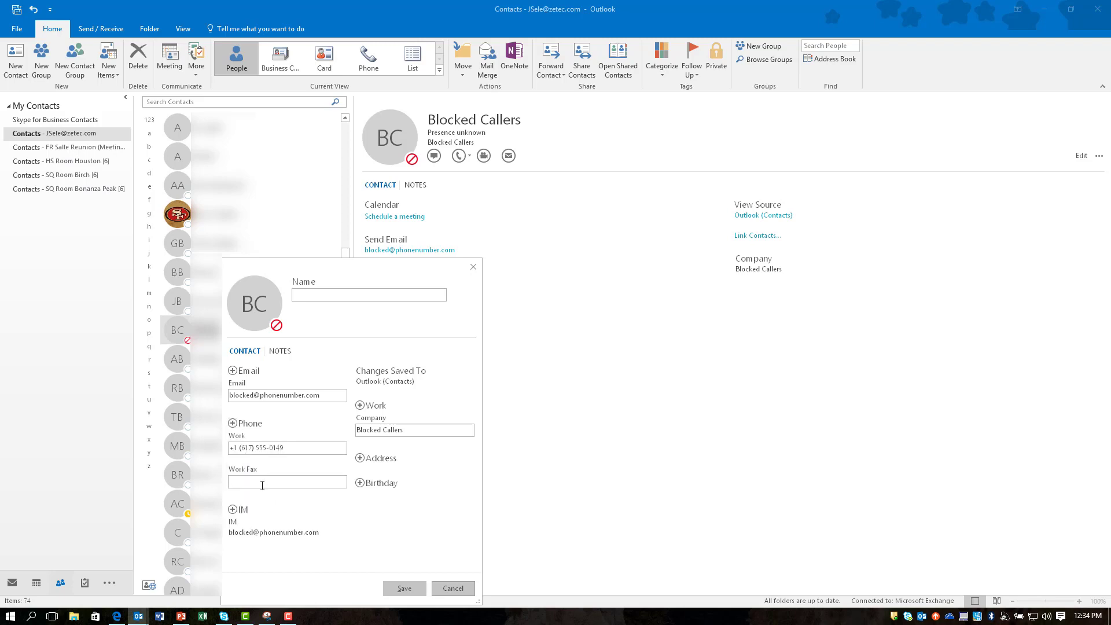
key(ctrl+v)
key(Tab)
click(233, 423)
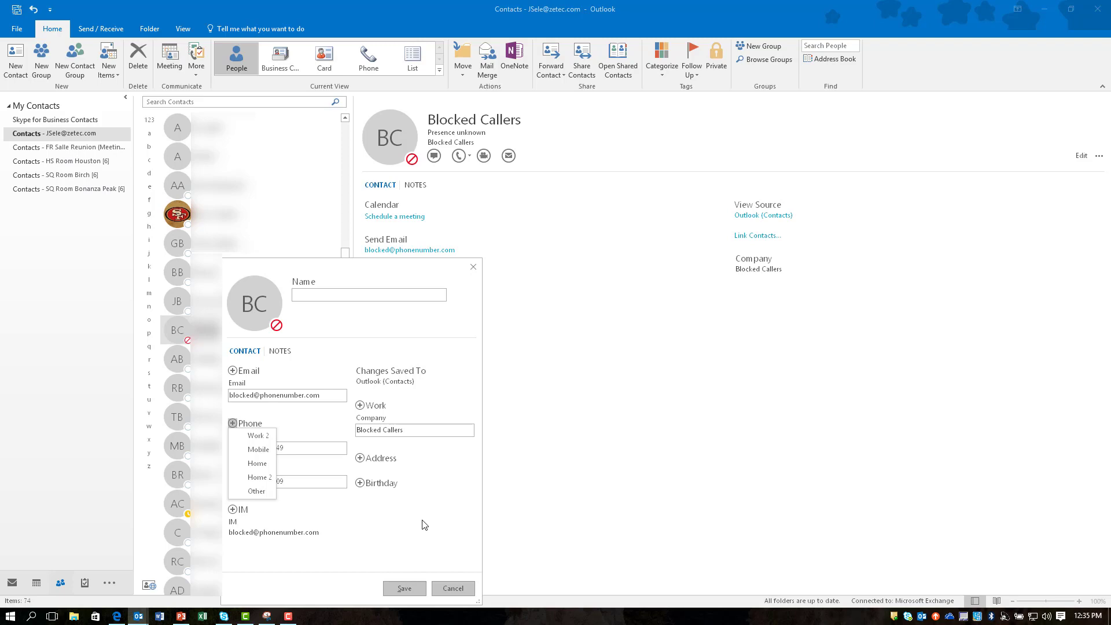
click(411, 586)
click(411, 585)
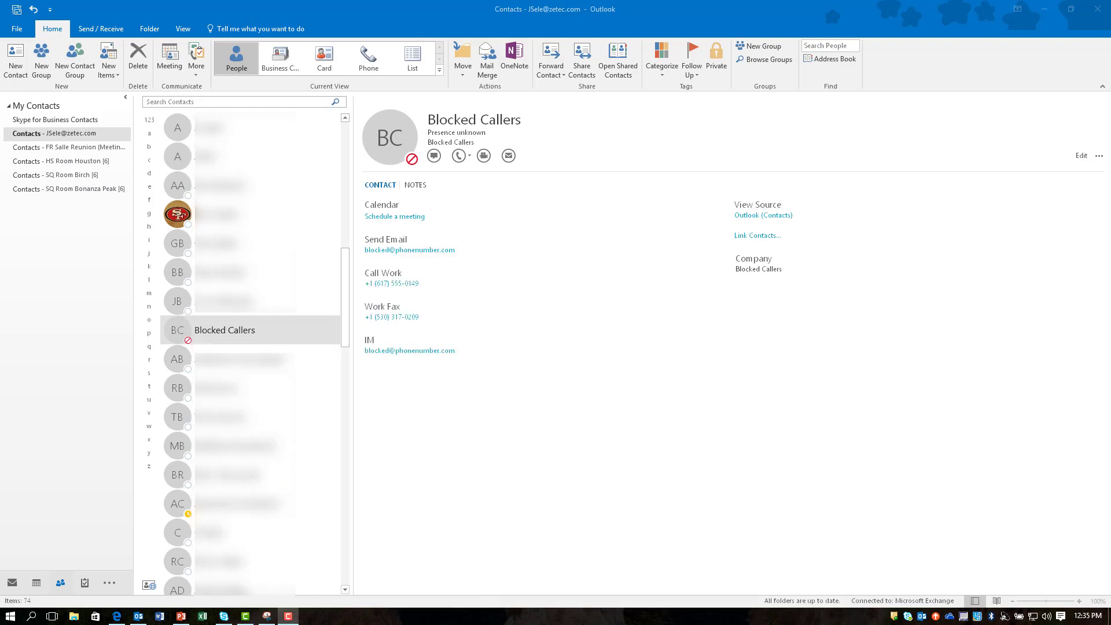